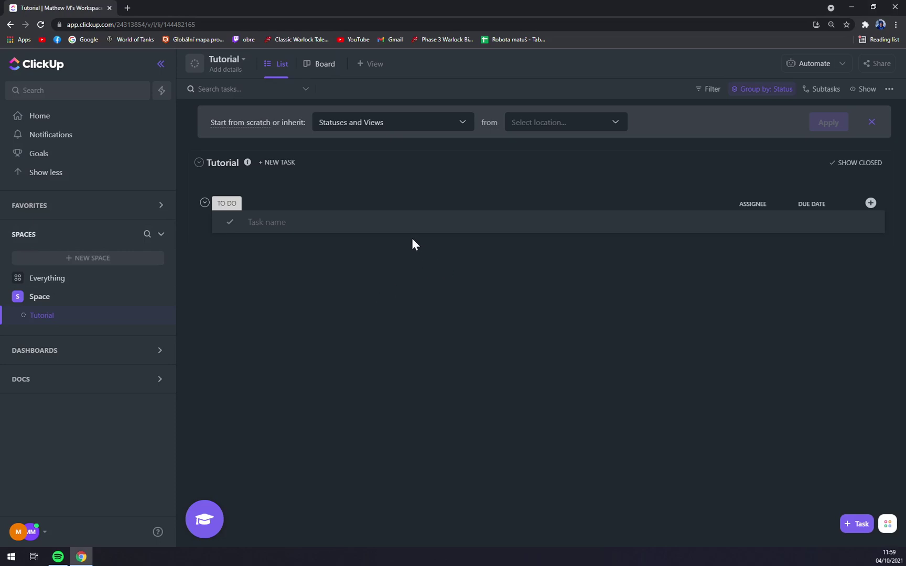
# - Open Manage people from the profile menu, then return to the Tutorial list
pyautogui.moveTo(85, 63)
pyautogui.click(46, 538)
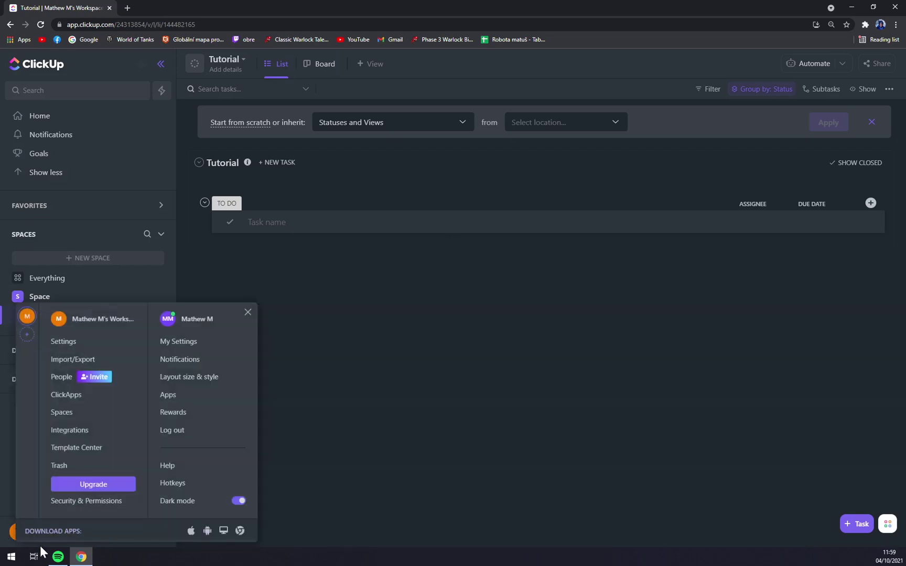
pyautogui.click(248, 469)
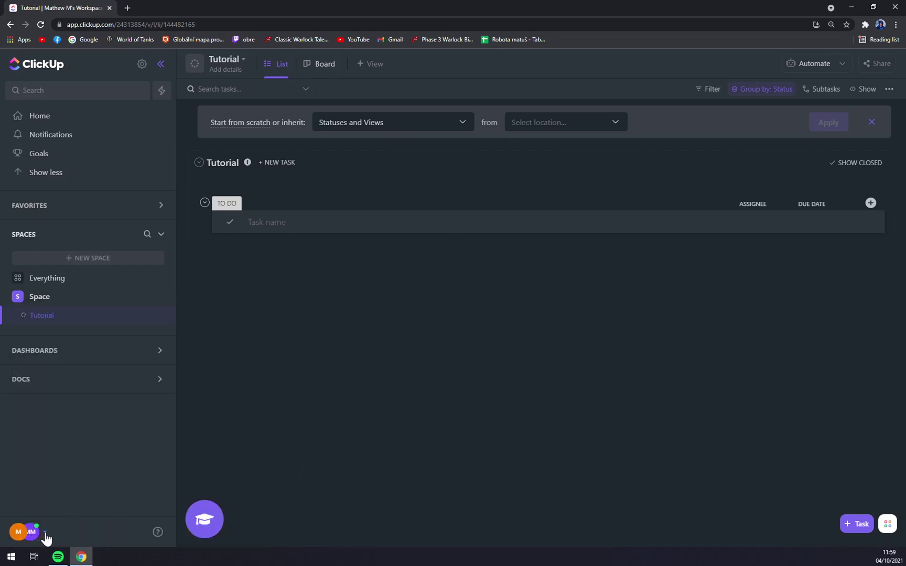
pyautogui.click(44, 539)
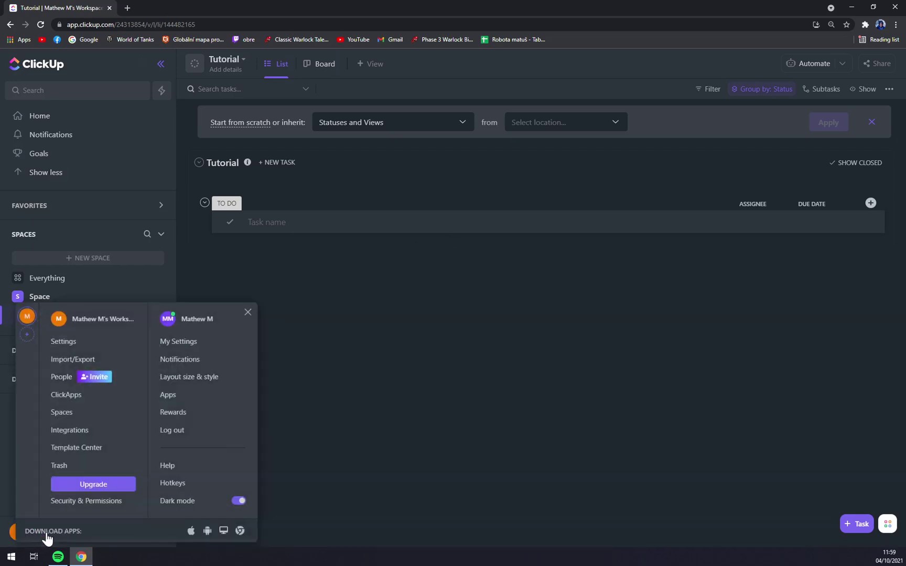
pyautogui.click(65, 379)
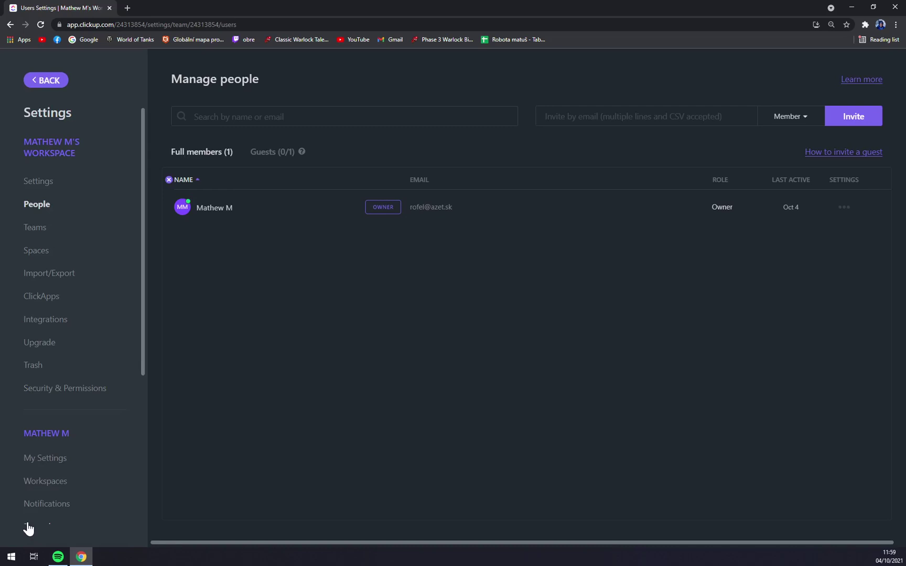
pyautogui.click(42, 80)
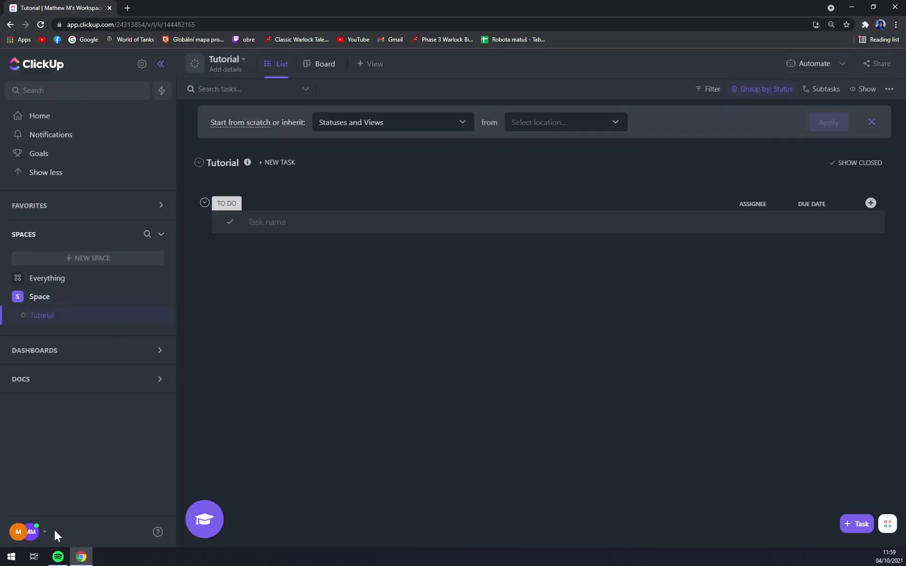
# - Switch off dark mode, then reopen the workspace's Manage people page
pyautogui.click(32, 531)
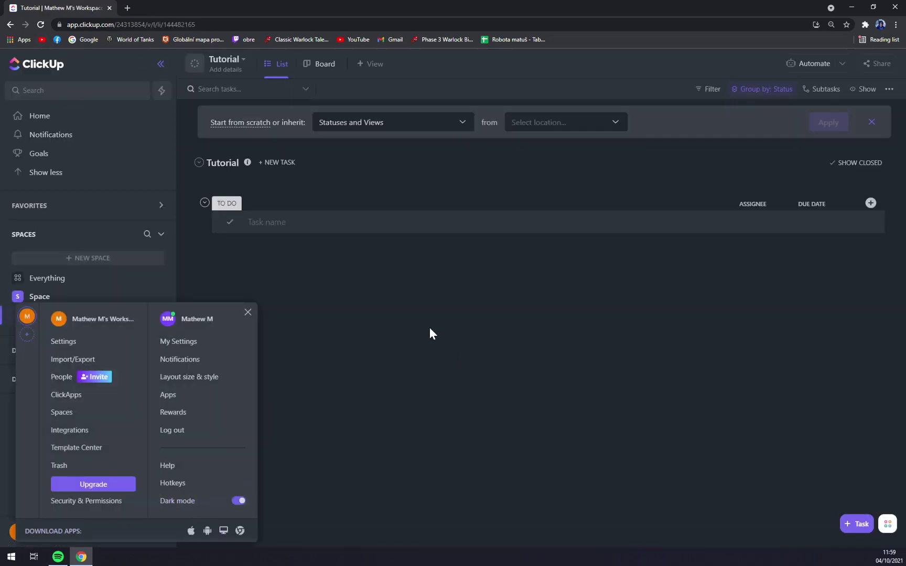
pyautogui.click(238, 500)
pyautogui.click(326, 458)
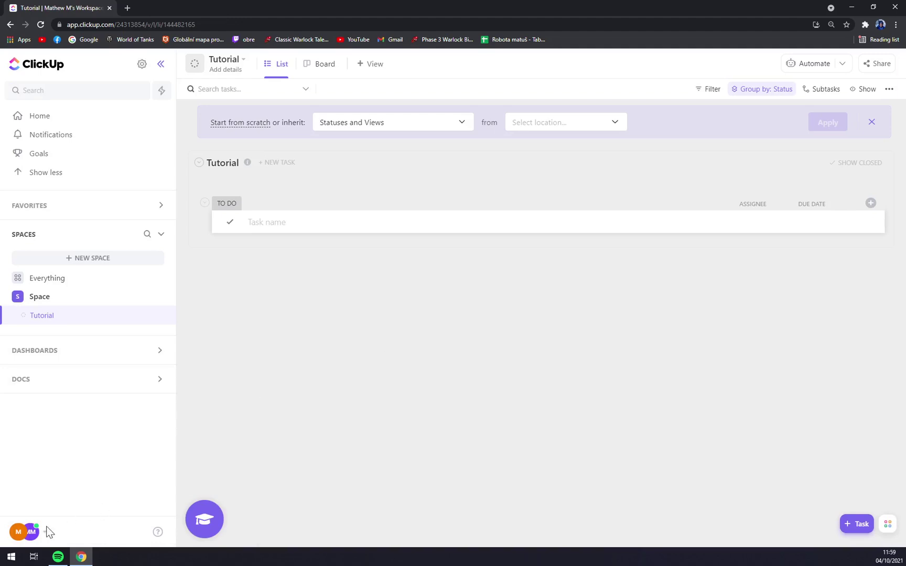
pyautogui.click(31, 531)
pyautogui.click(59, 378)
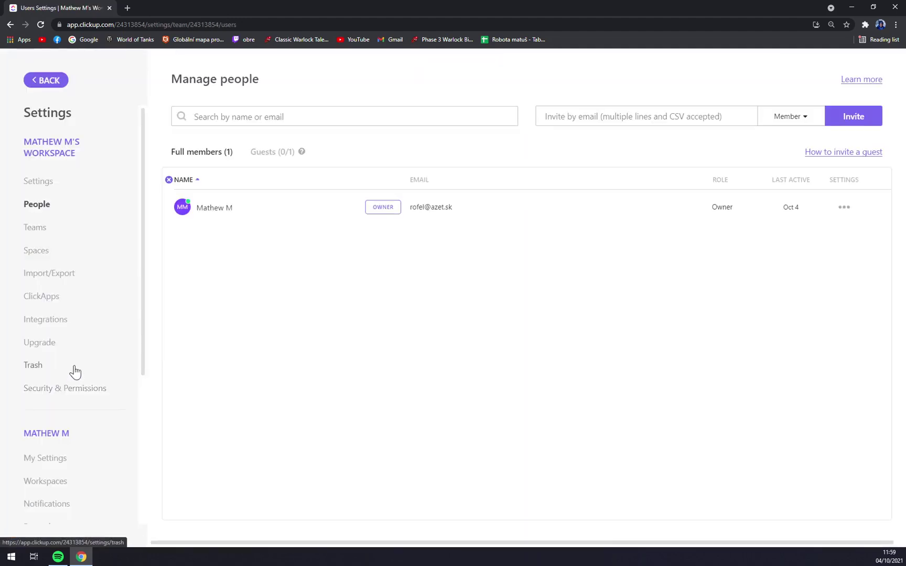
# - Enter the invitee's email, set the role to Member, and send the invitation
pyautogui.click(289, 111)
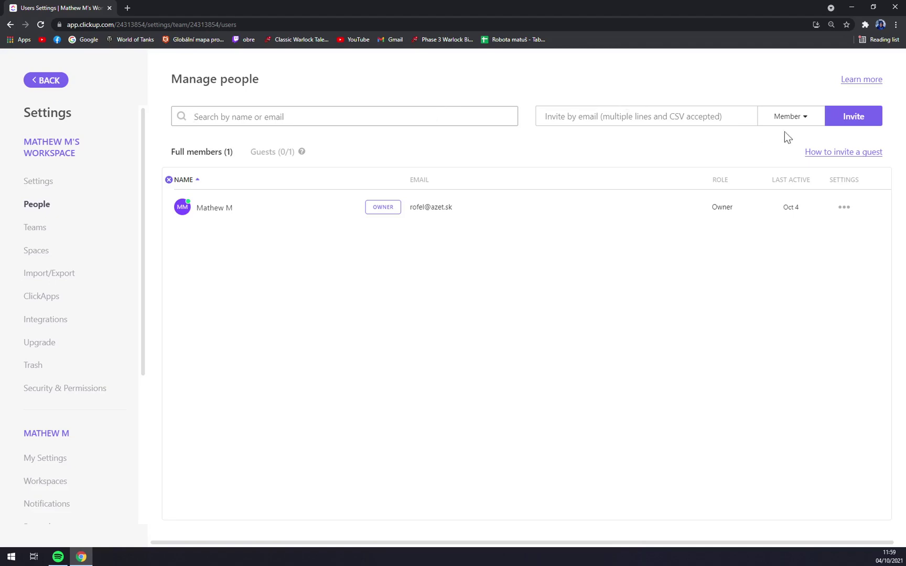
pyautogui.press('Tab')
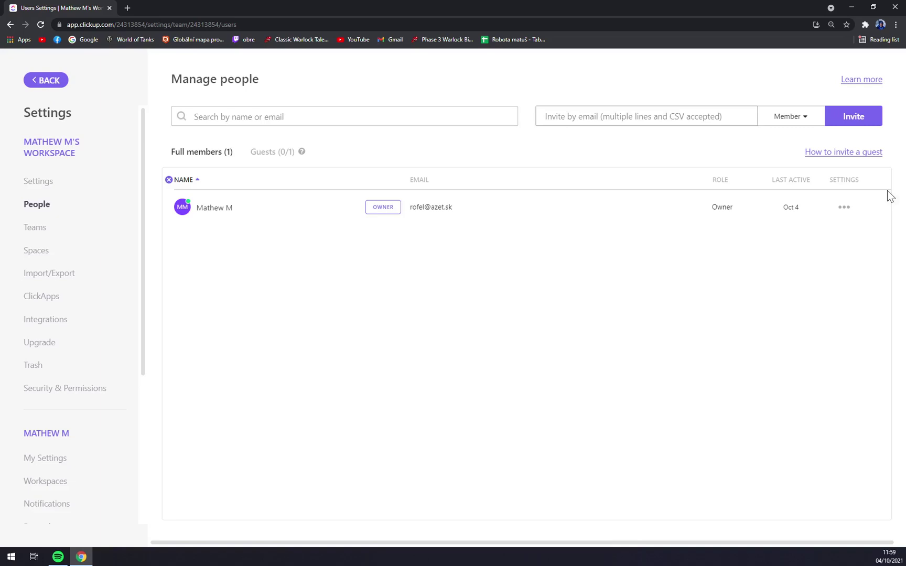
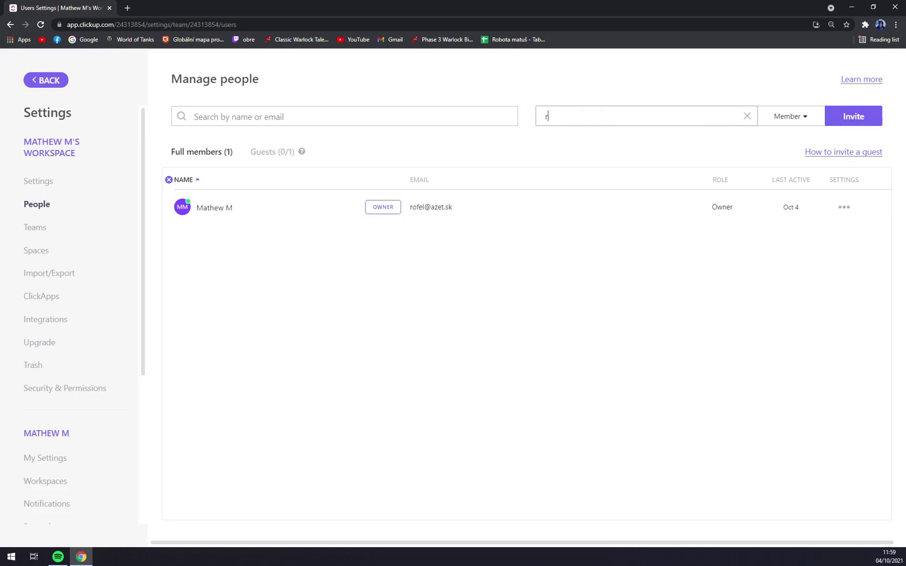
pyautogui.click(692, 103)
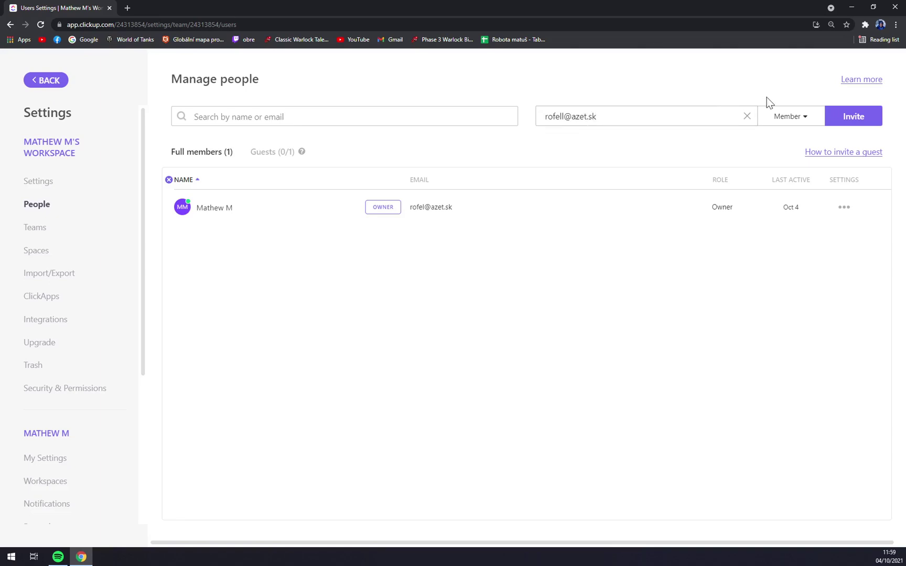
pyautogui.click(790, 121)
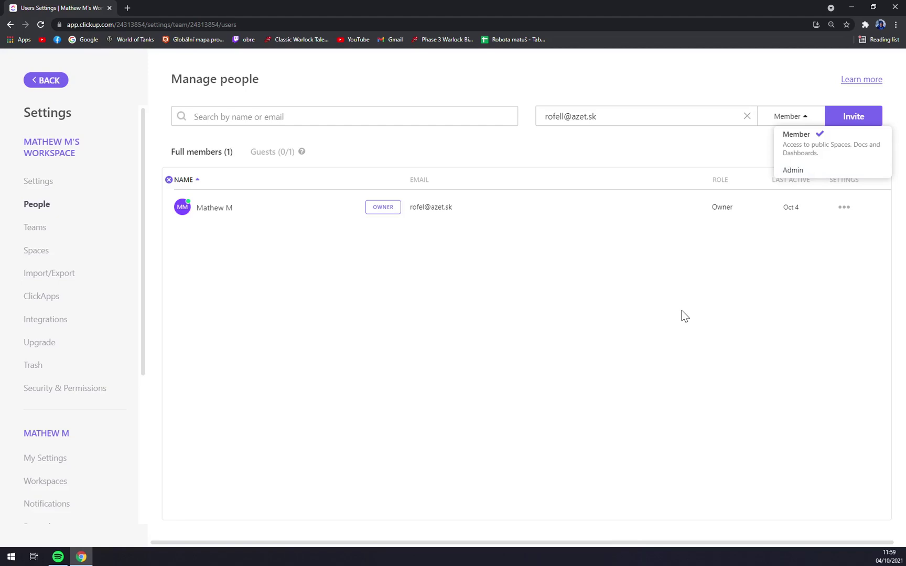
pyautogui.click(782, 127)
pyautogui.click(788, 117)
pyautogui.click(792, 170)
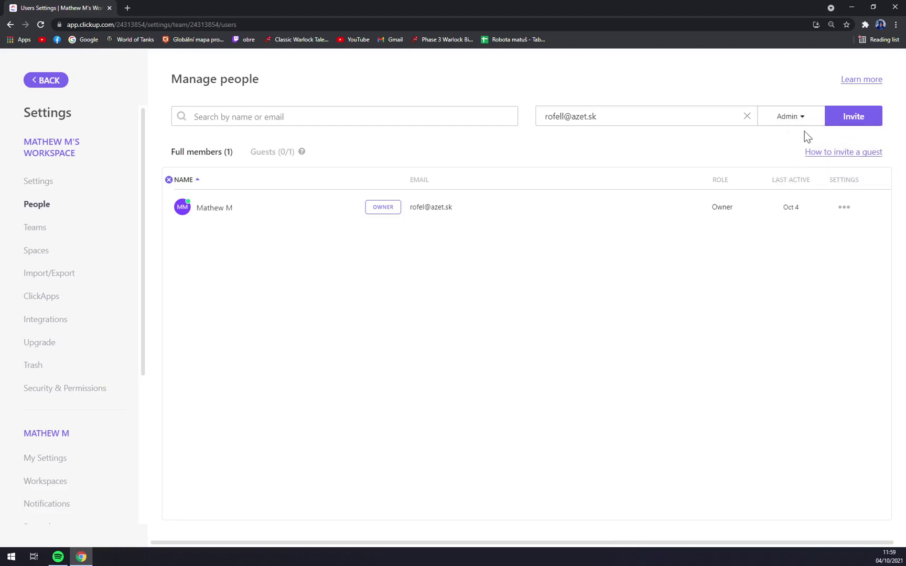
pyautogui.click(801, 123)
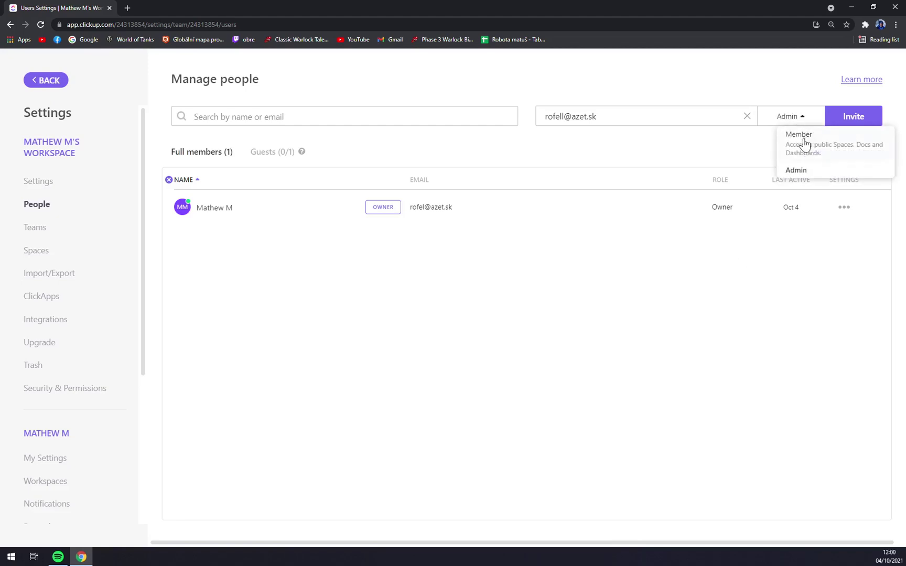
pyautogui.click(840, 125)
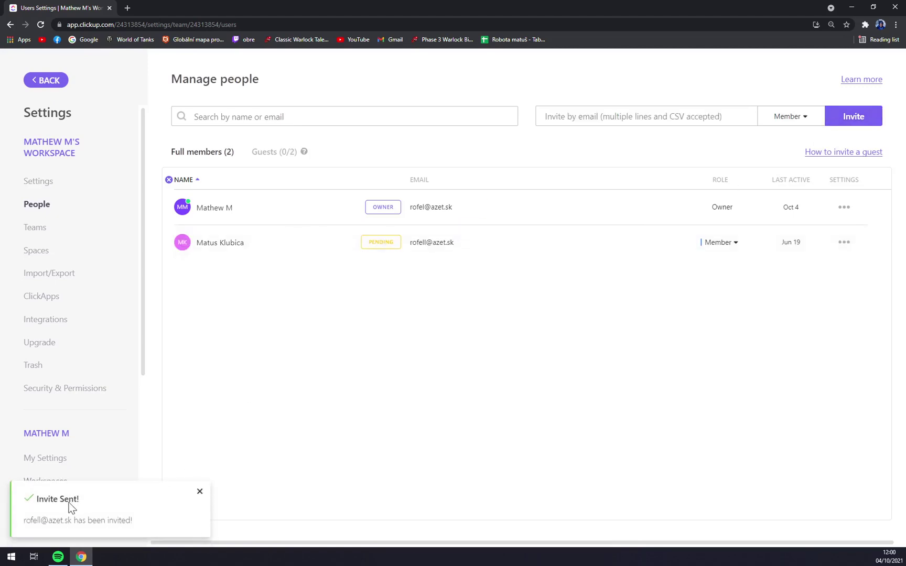
# - Dismiss ClickUp's Invite Sent notice
pyautogui.click(199, 492)
pyautogui.moveTo(431, 242)
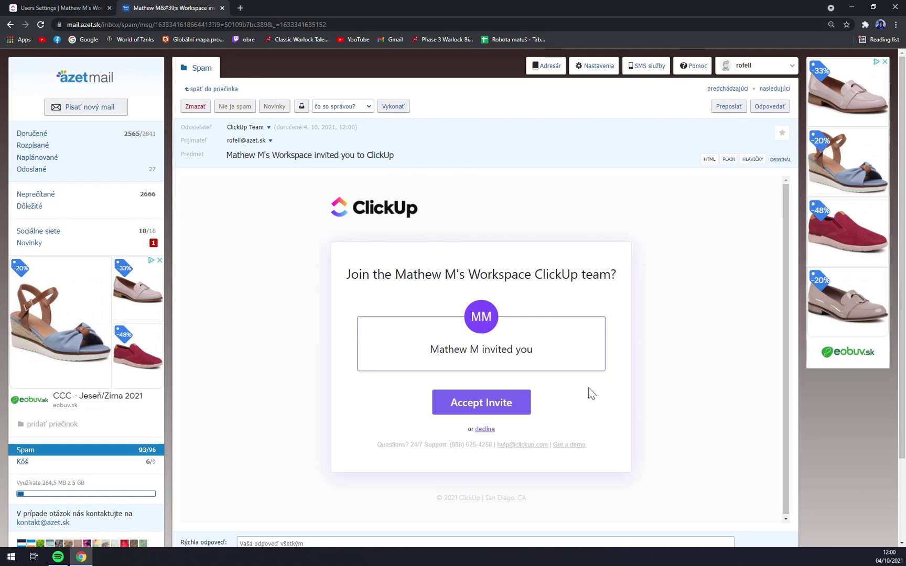
# - Move between the ClickUp and mail tabs, then close the Azet Mail tab
pyautogui.click(91, 8)
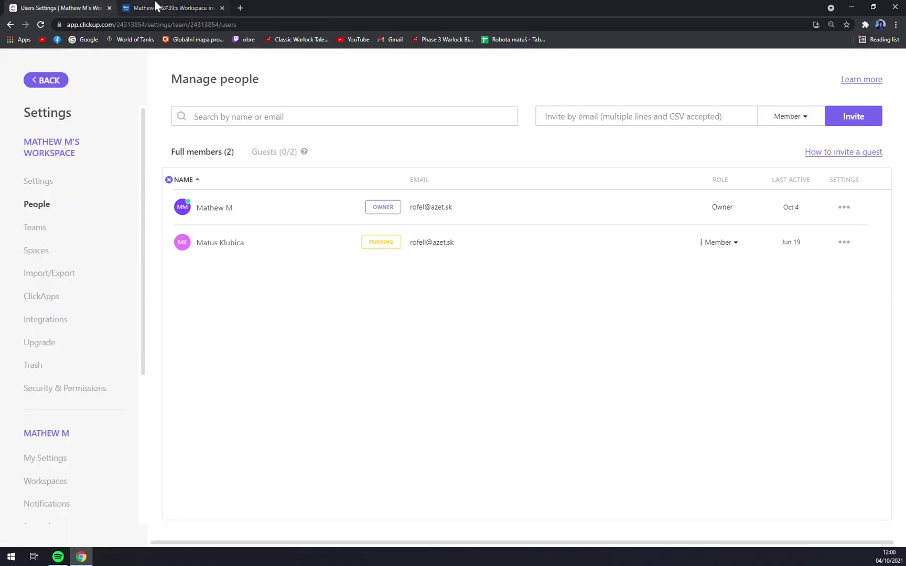
pyautogui.click(156, 8)
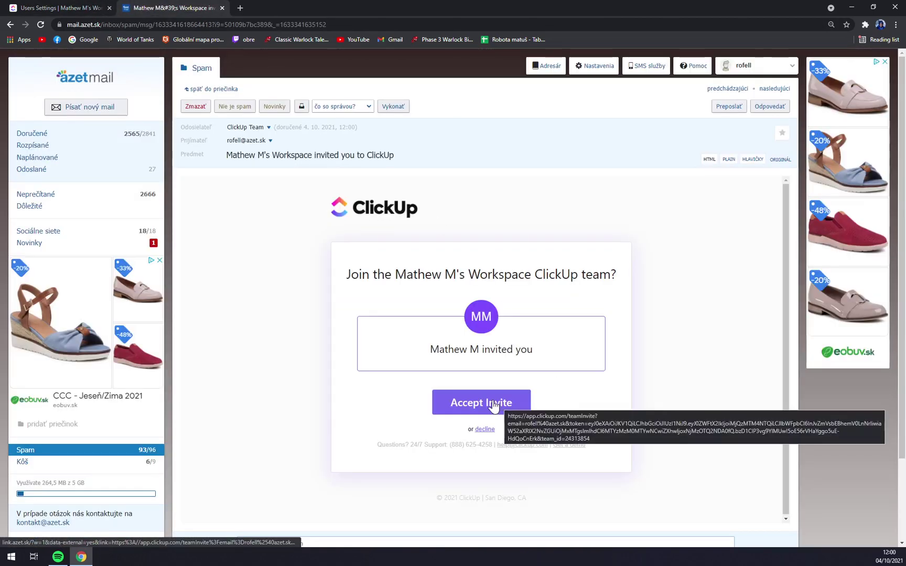
pyautogui.click(73, 8)
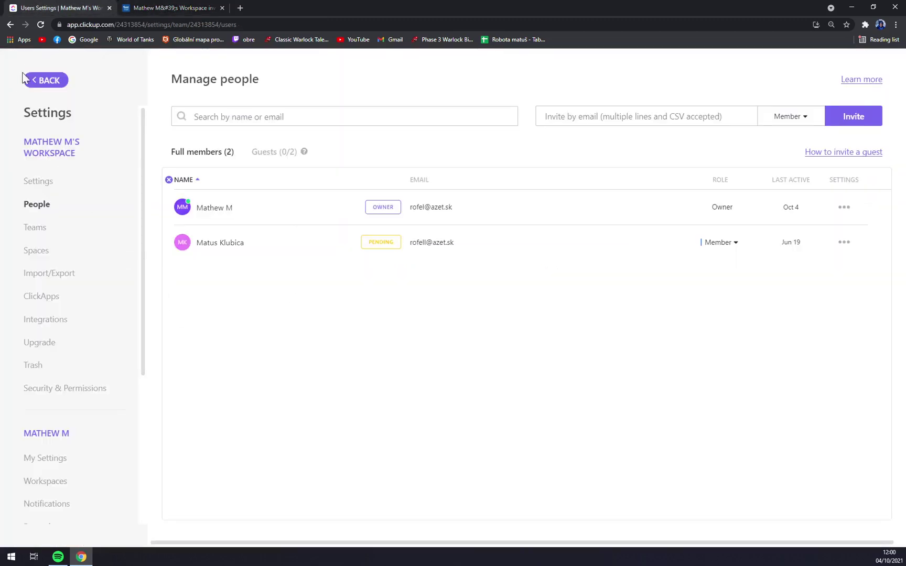
pyautogui.click(221, 8)
# - Leave Settings and go back to the Tutorial list view
pyautogui.click(47, 81)
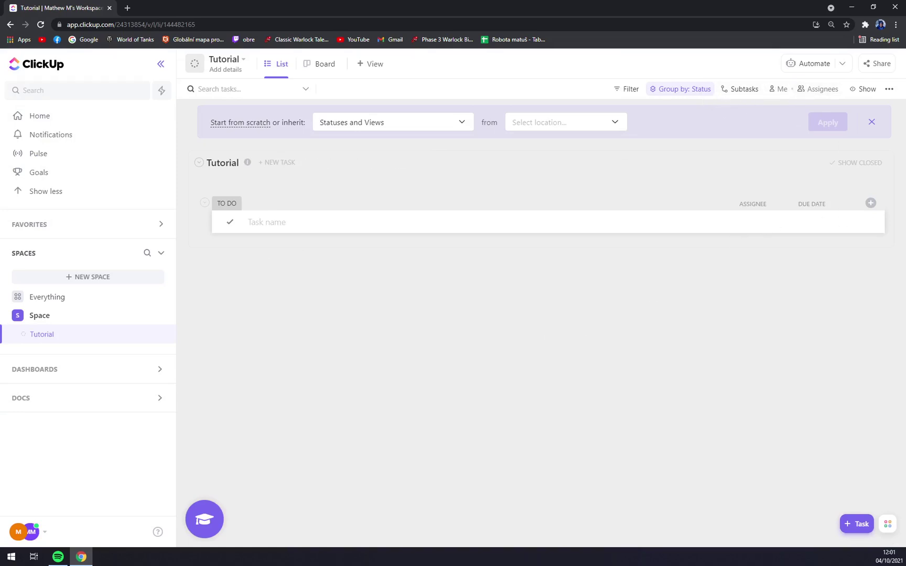
# - Check that the new task's assignee list offers Me and the invited member, assigning nobody
pyautogui.click(819, 222)
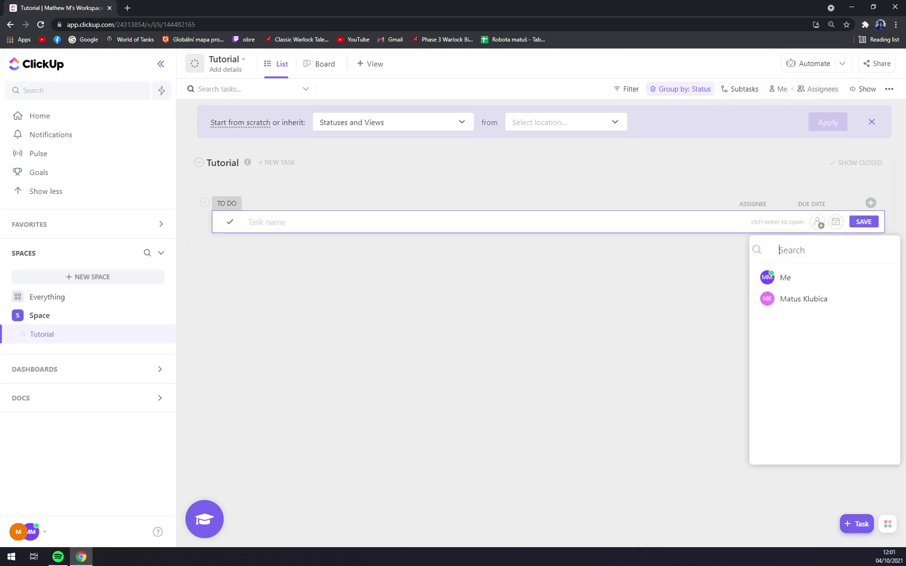
pyautogui.click(815, 235)
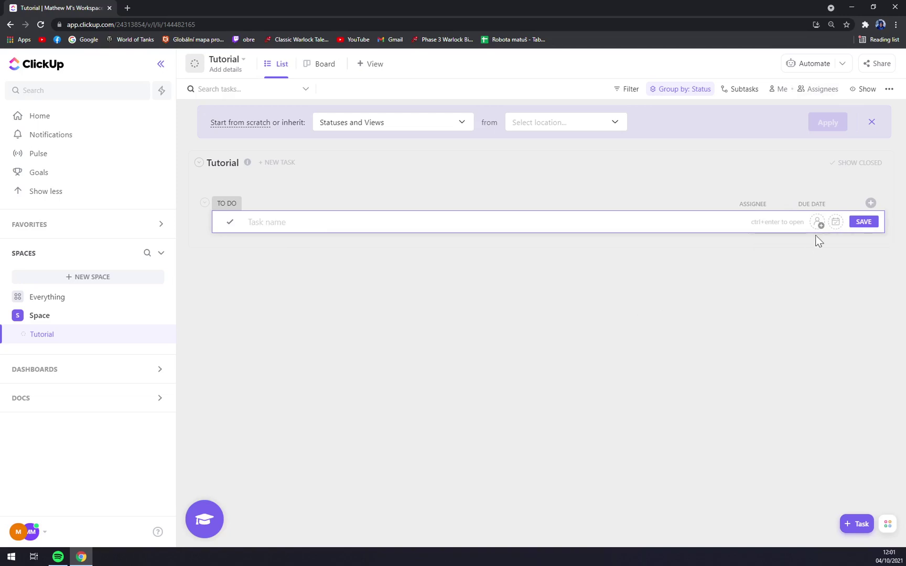
pyautogui.click(817, 223)
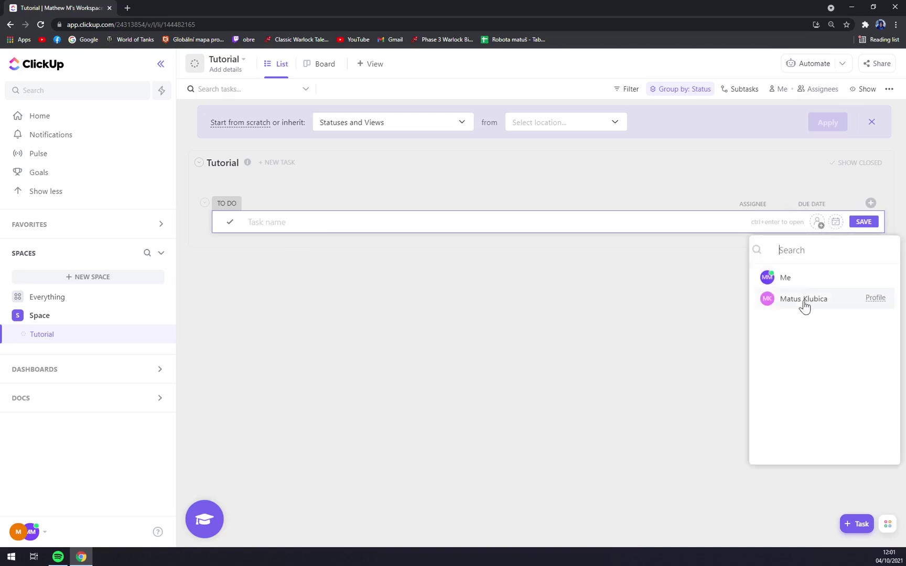
pyautogui.click(427, 283)
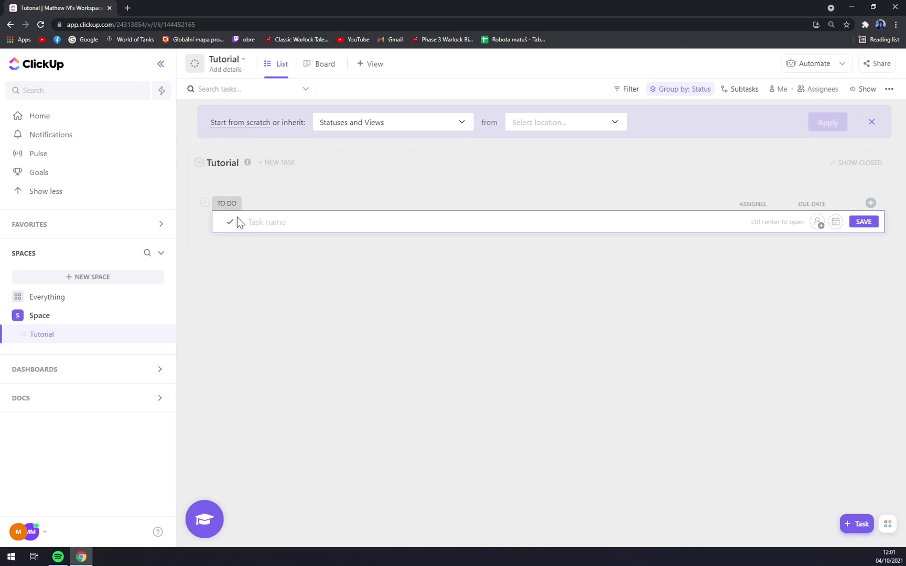
pyautogui.moveTo(255, 170)
pyautogui.click(490, 303)
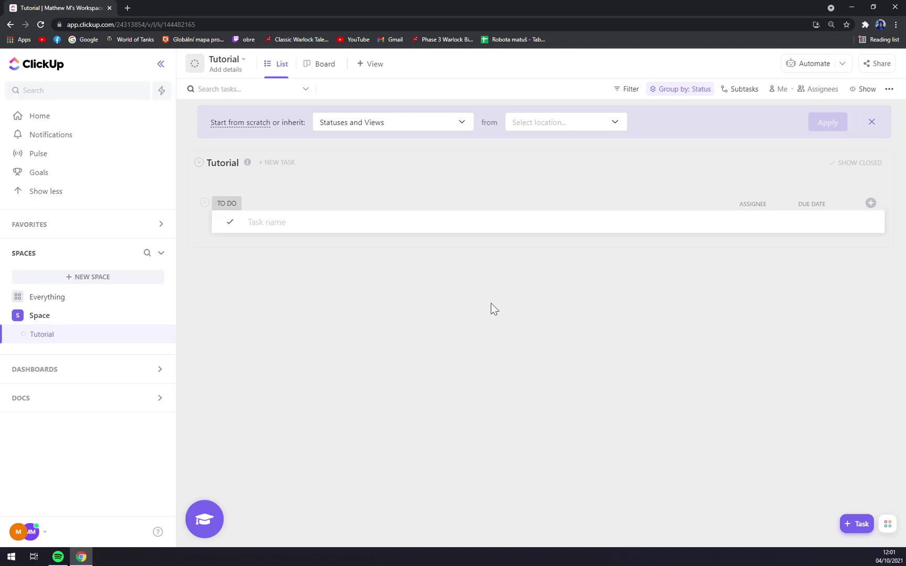
pyautogui.click(871, 202)
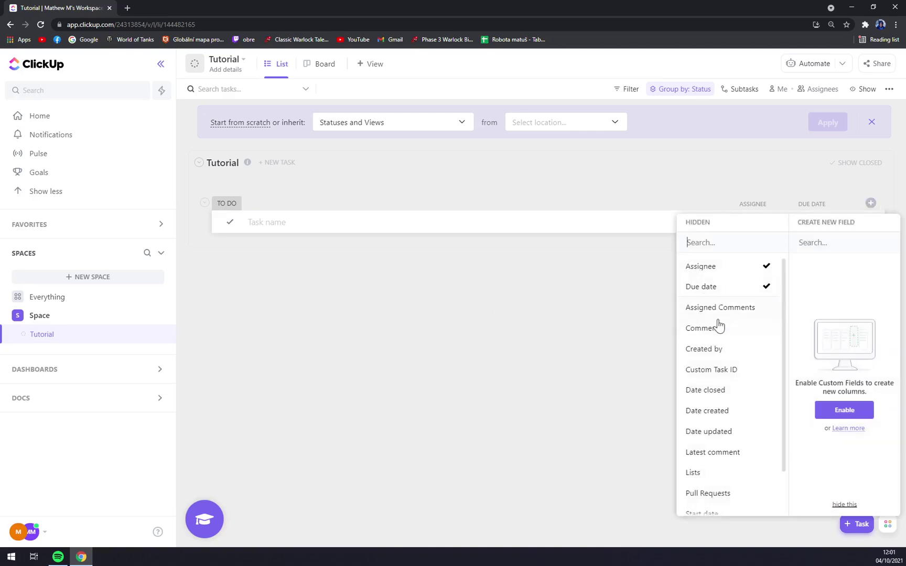
pyautogui.click(596, 379)
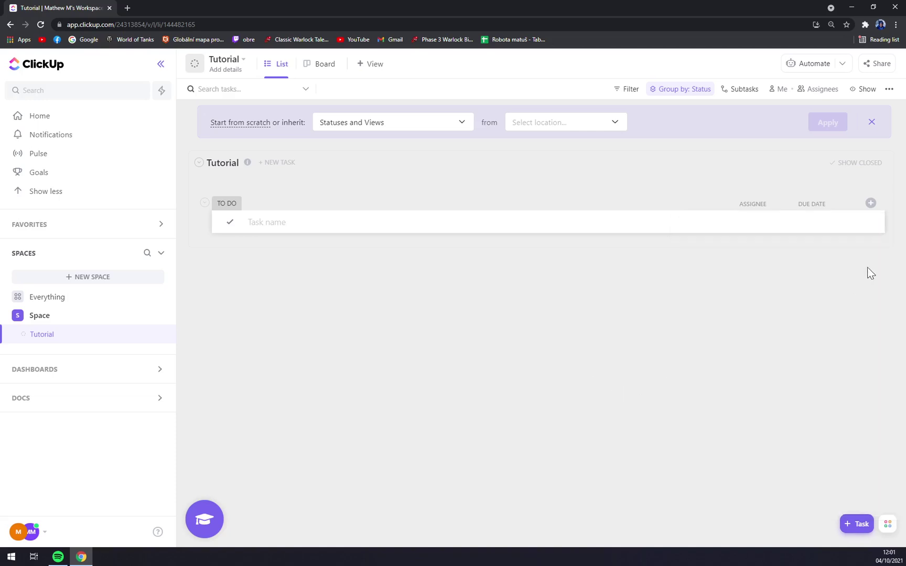
pyautogui.click(870, 203)
pyautogui.scroll(-1, 738, 356)
pyautogui.click(558, 419)
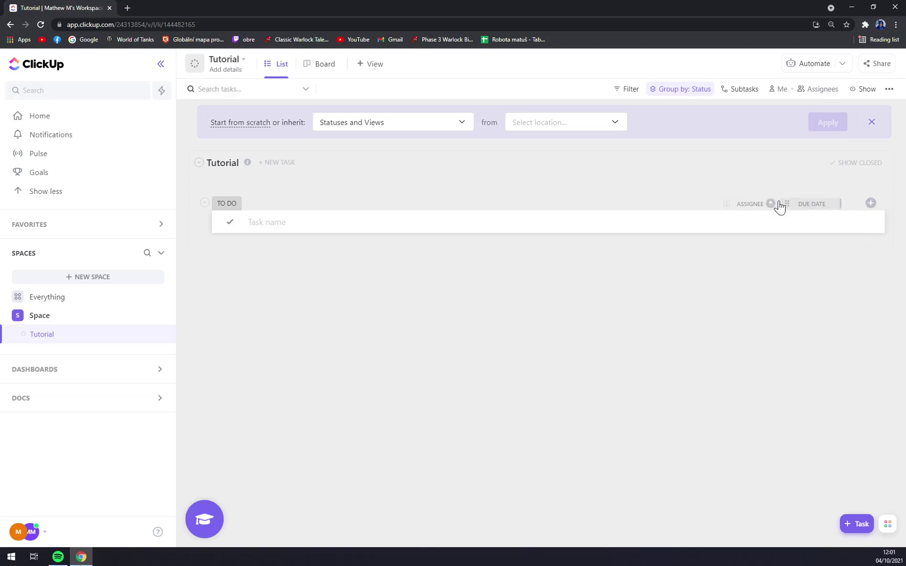
pyautogui.click(760, 207)
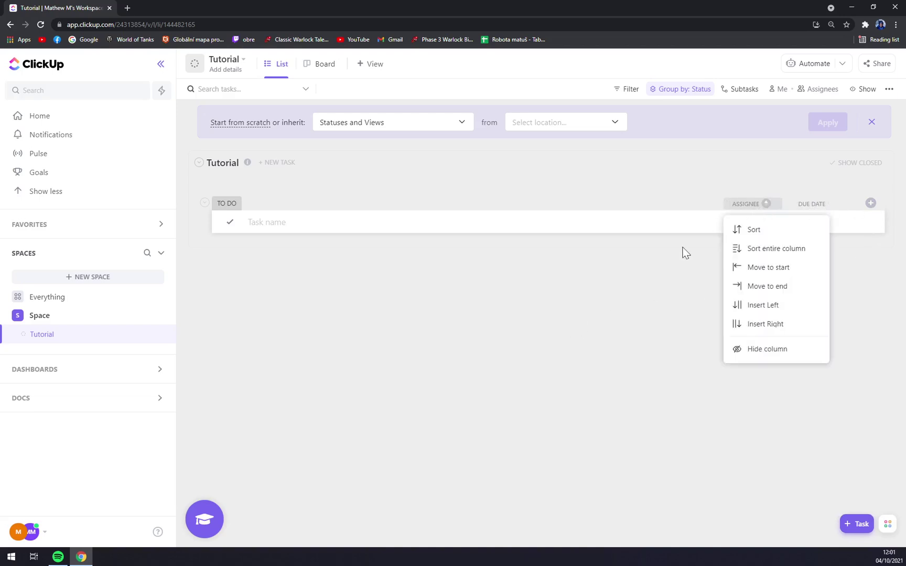
pyautogui.click(685, 252)
pyautogui.click(755, 228)
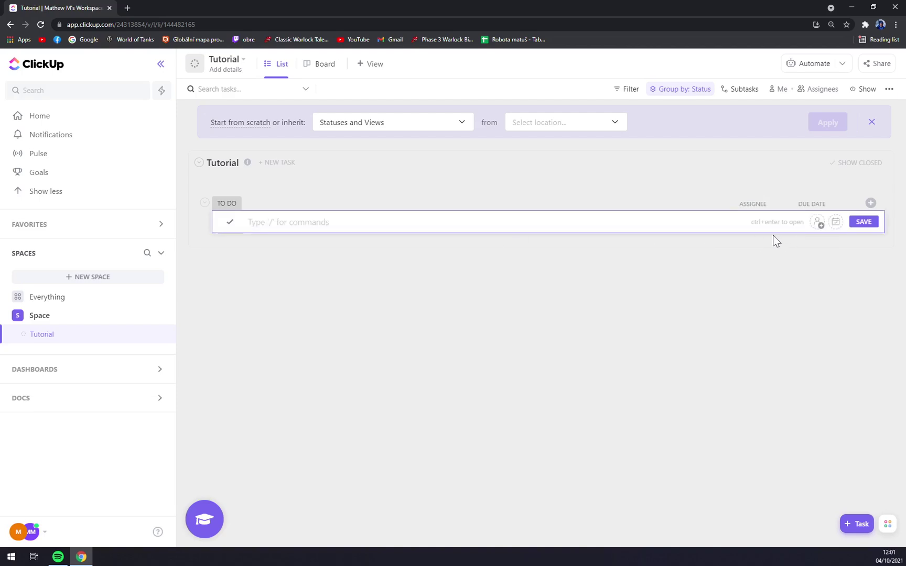